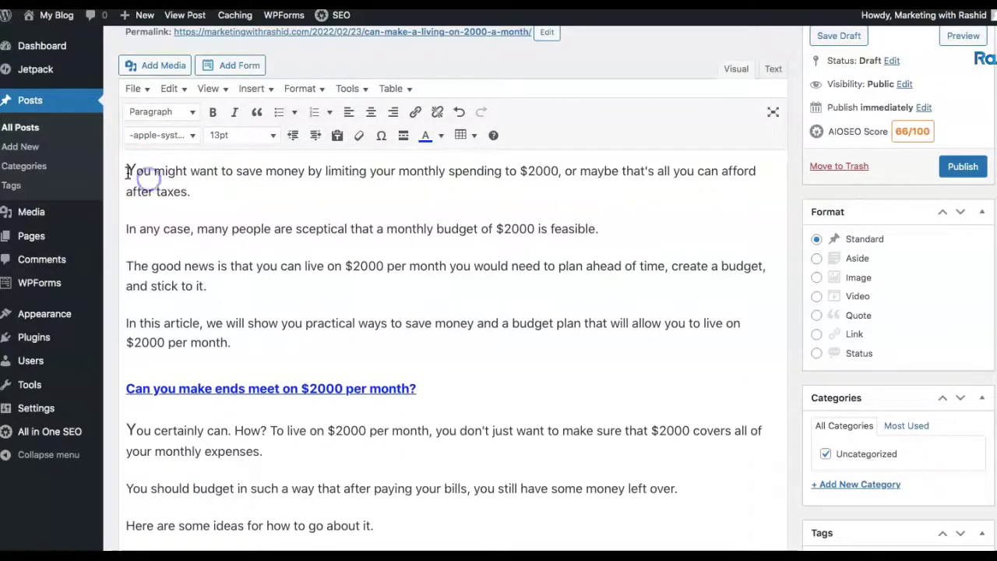
Check the opening intro paragraph's size and place the cursor after 'taxes.'
drag(128, 170, 199, 196)
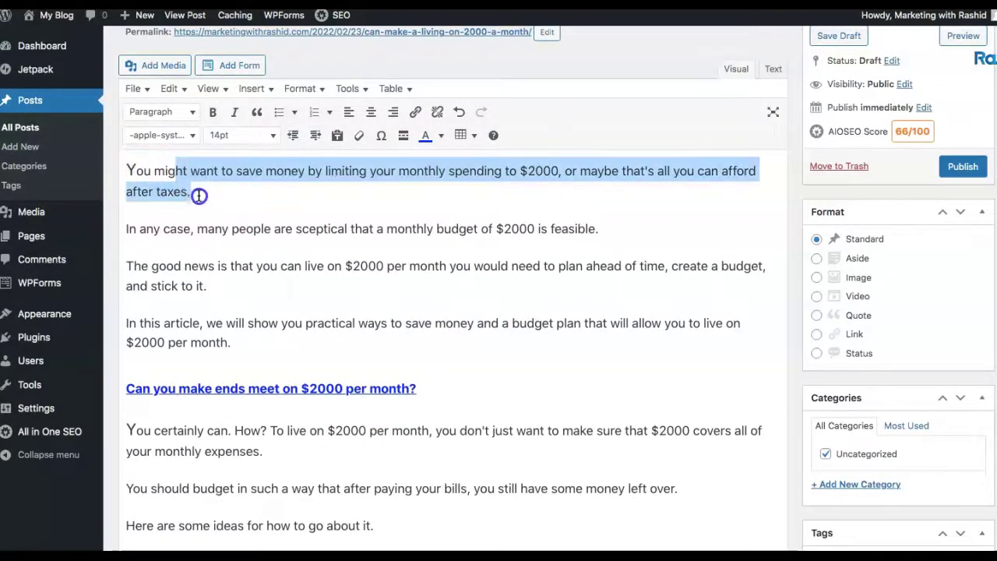
click(207, 195)
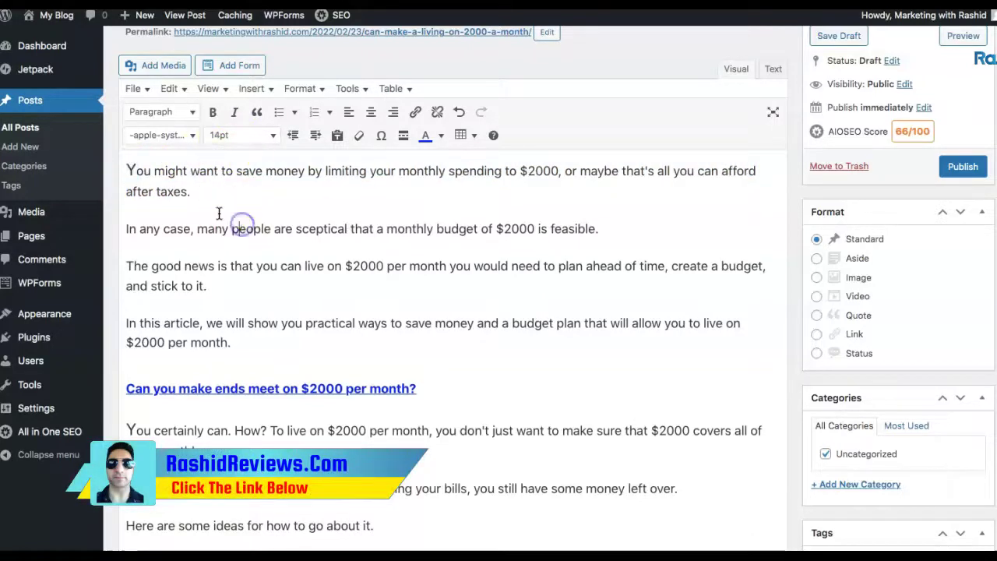
click(197, 193)
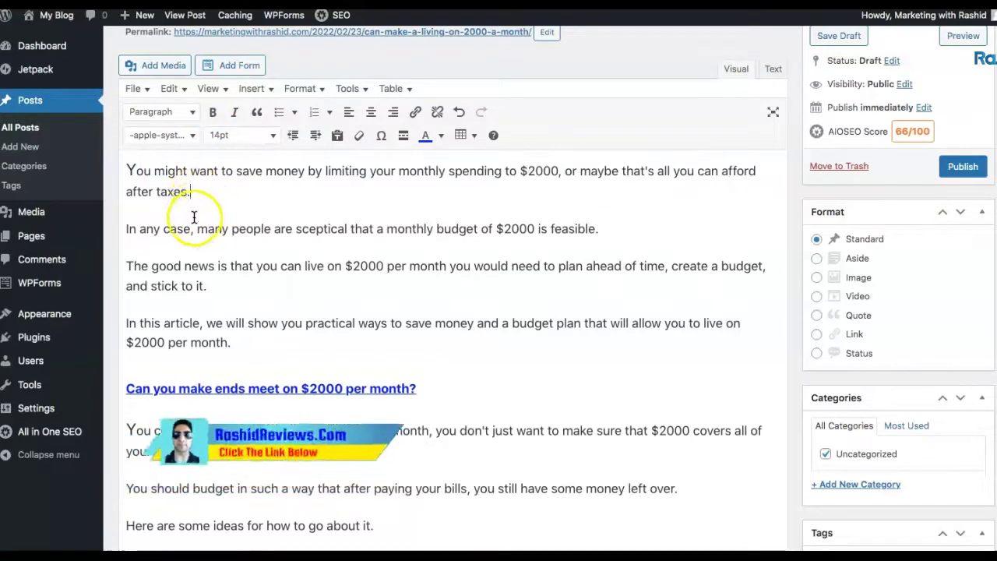
scroll(246, 226, down, 1)
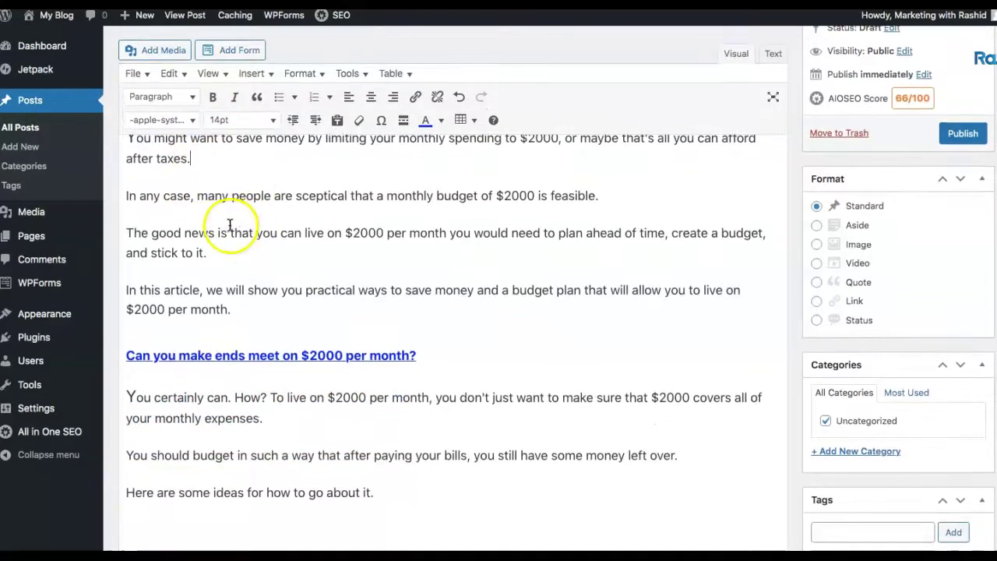
scroll(229, 229, down, 2)
scroll(263, 196, up, 1)
scroll(262, 251, up, 1)
scroll(264, 250, down, 1)
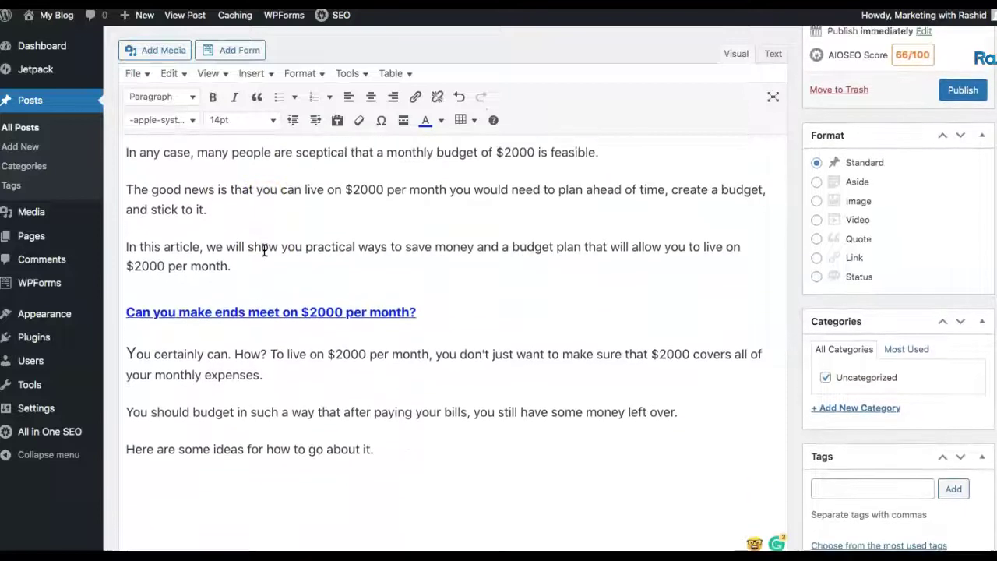
scroll(262, 250, up, 2)
scroll(249, 269, down, 2)
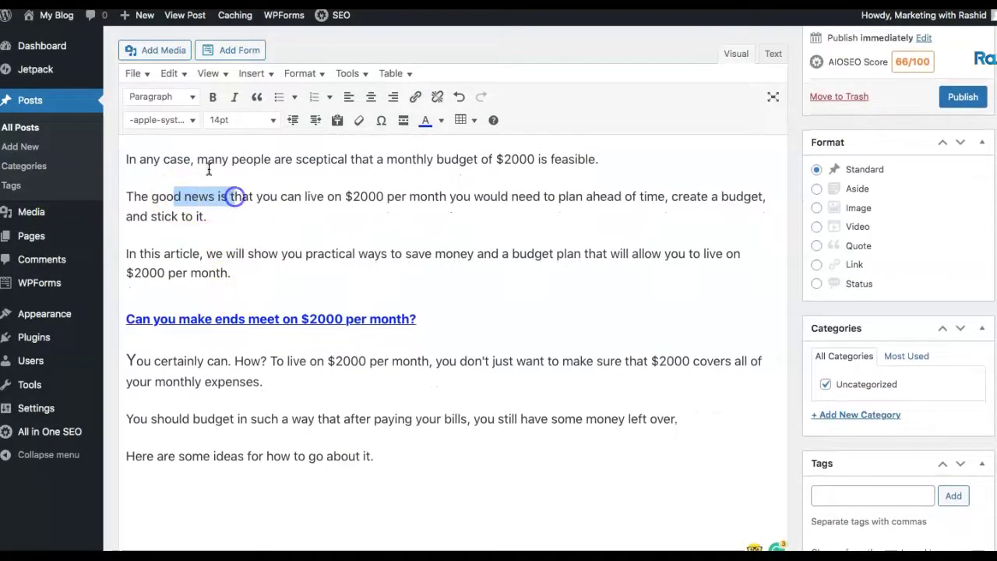
Inspect the heading's text style without changing anything
click(274, 262)
drag(179, 318, 235, 325)
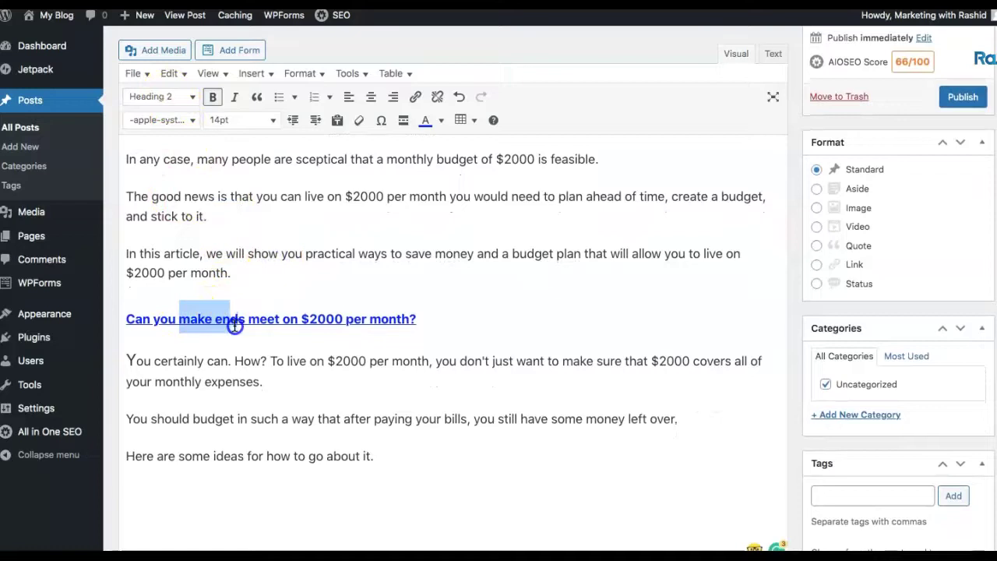
click(178, 97)
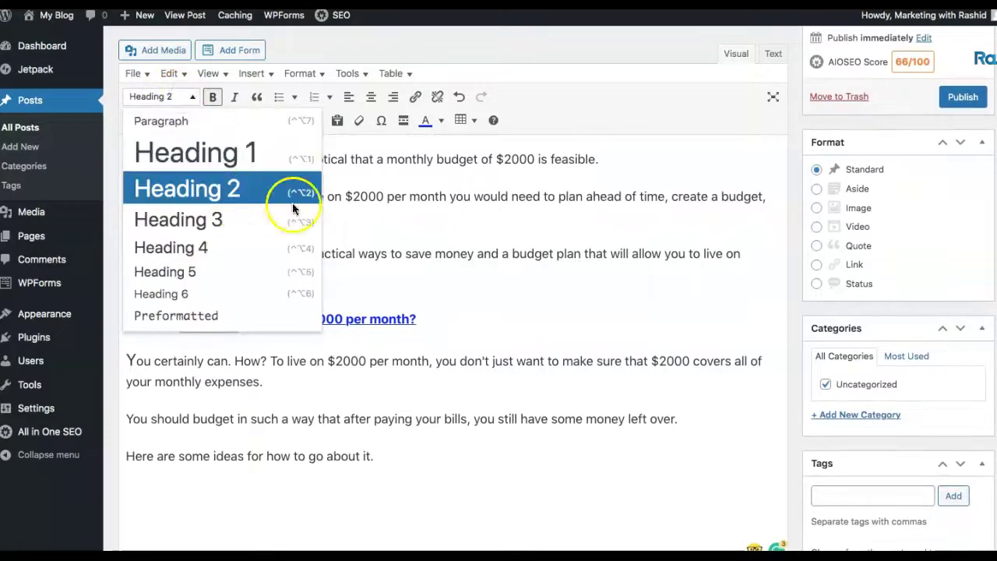
click(418, 229)
scroll(405, 231, up, 2)
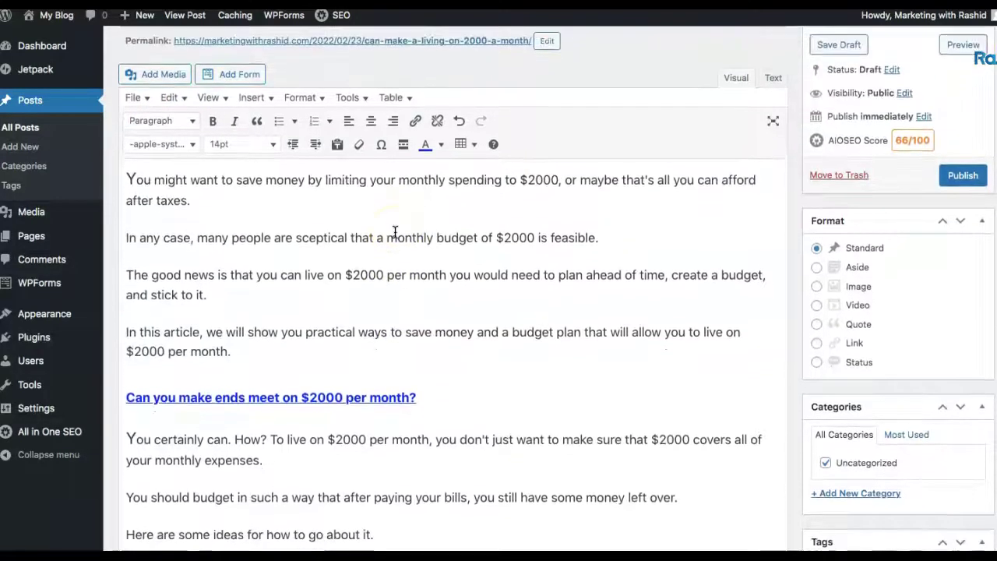
scroll(395, 231, up, 2)
scroll(327, 187, up, 2)
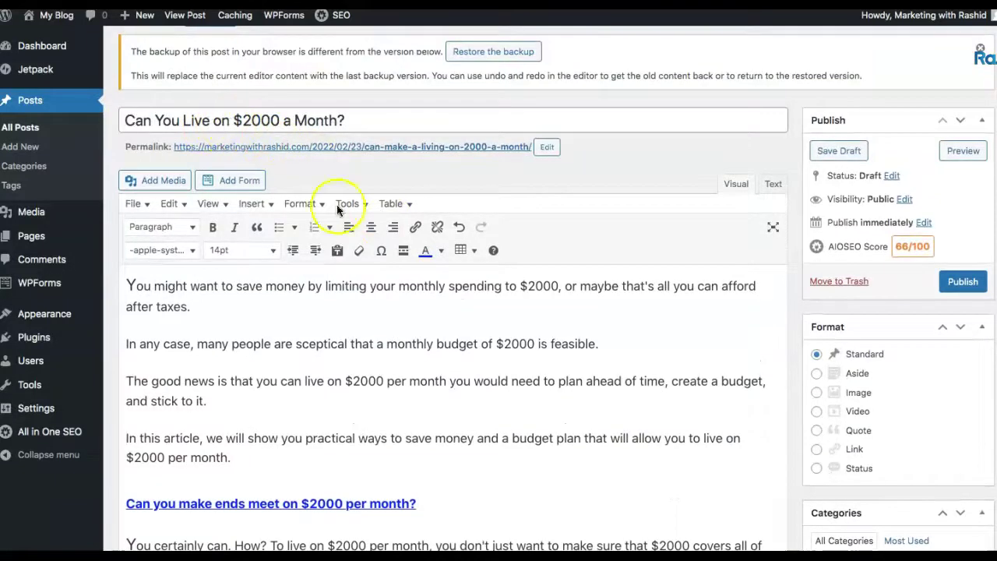
scroll(261, 305, down, 5)
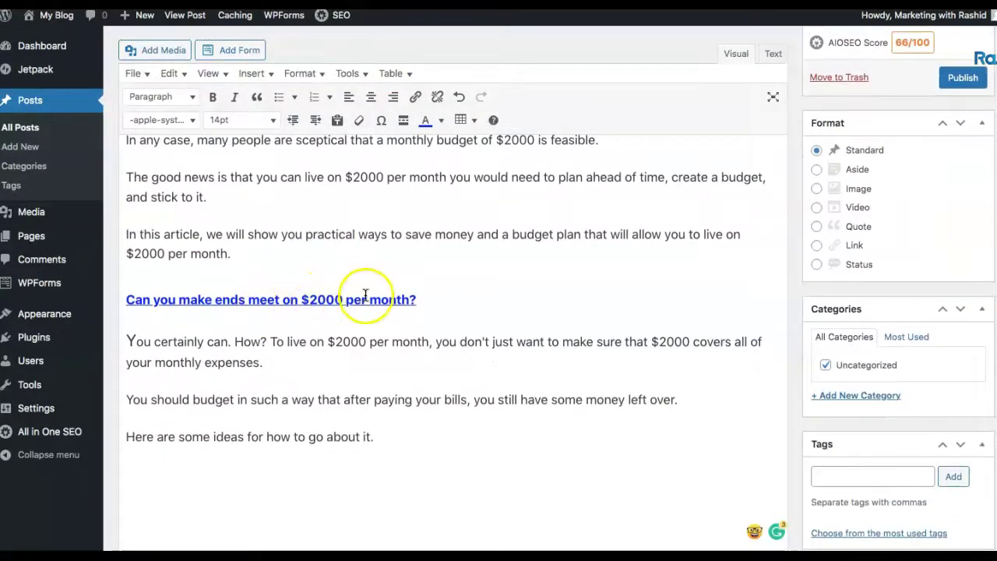
scroll(362, 292, down, 2)
scroll(415, 312, down, 2)
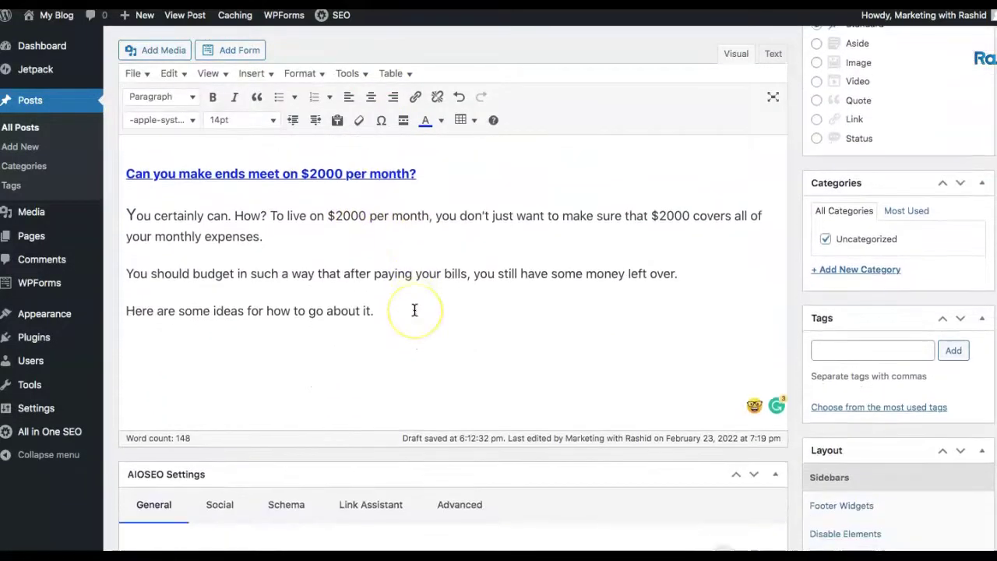
scroll(413, 310, down, 1)
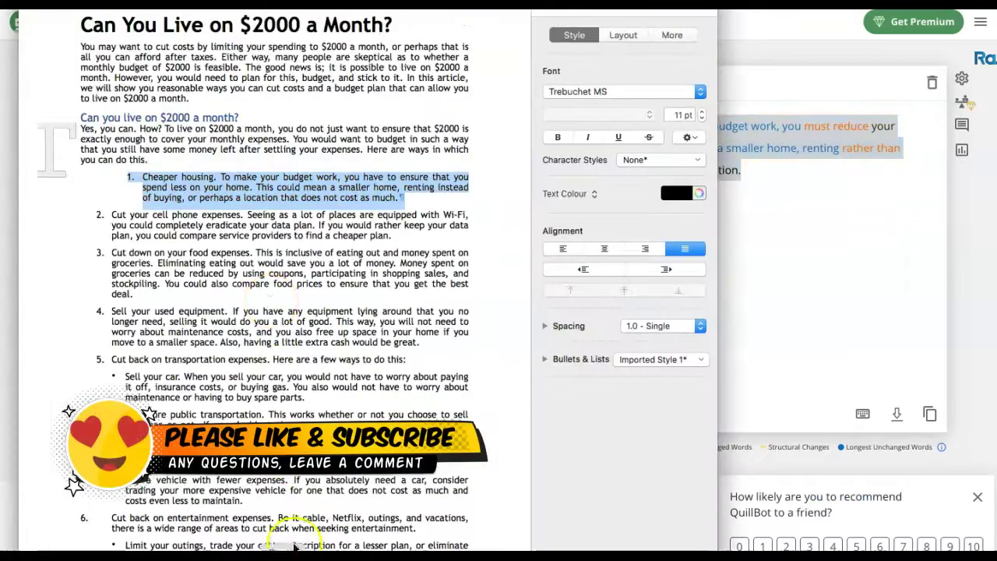
Start a numbered list with the paraphrased housing tip, removing Grammarly's flagged comma after 'buying'
key(super+Tab)
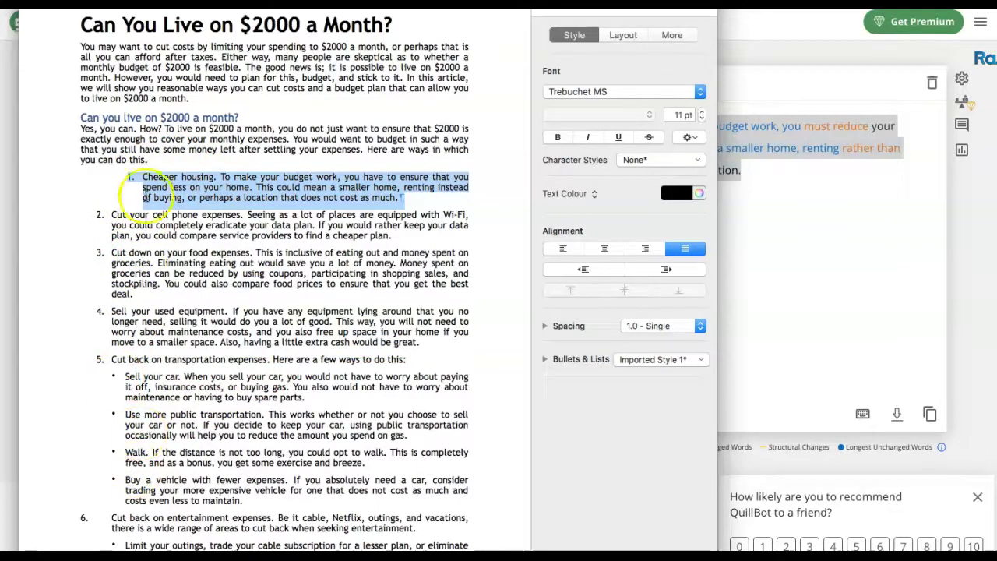
click(754, 245)
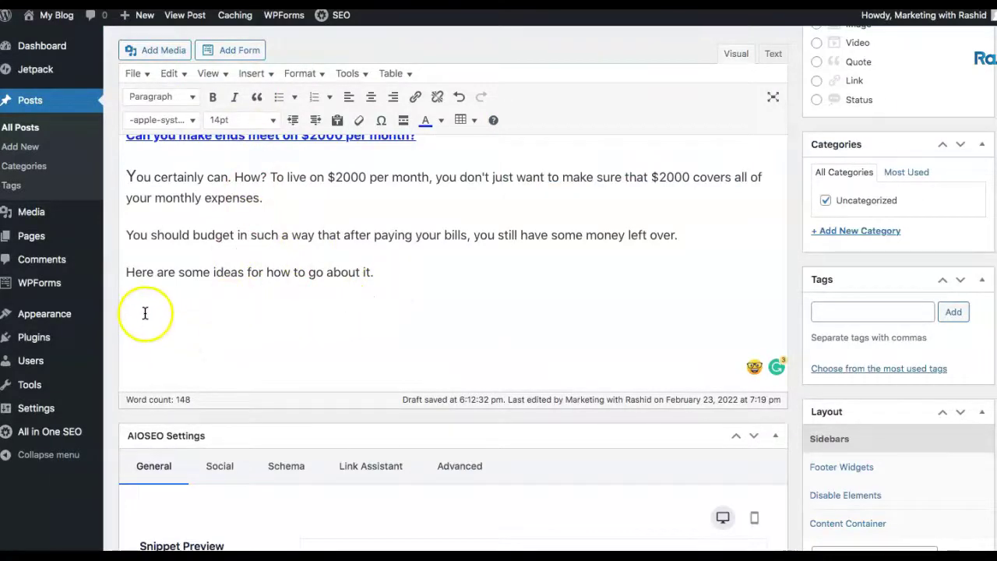
click(315, 101)
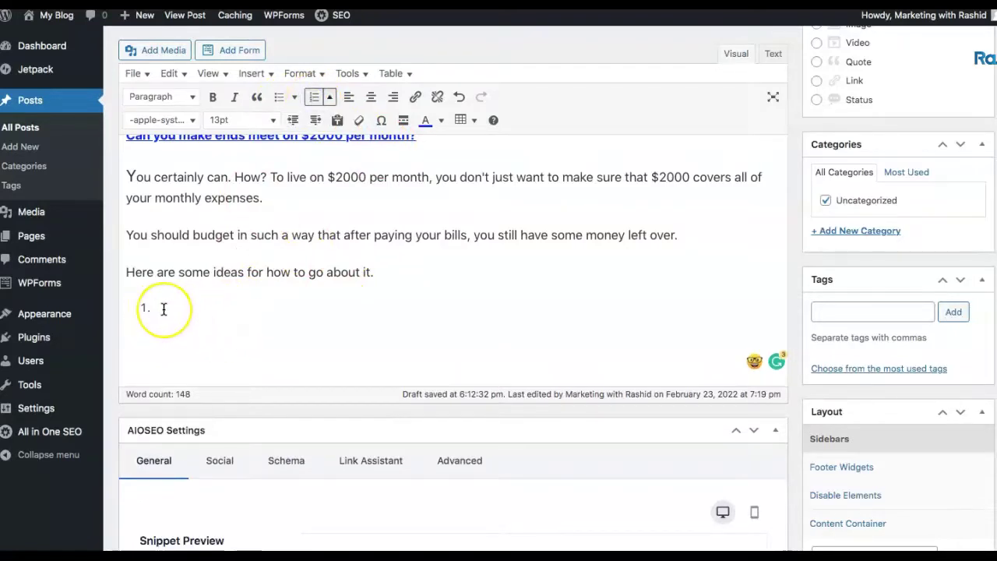
text(Housing is less expensive. To make your budget work, you must reduce your spending on your home. This could imply a smaller home, renting rather than buying, or moving to a less expensive location.)
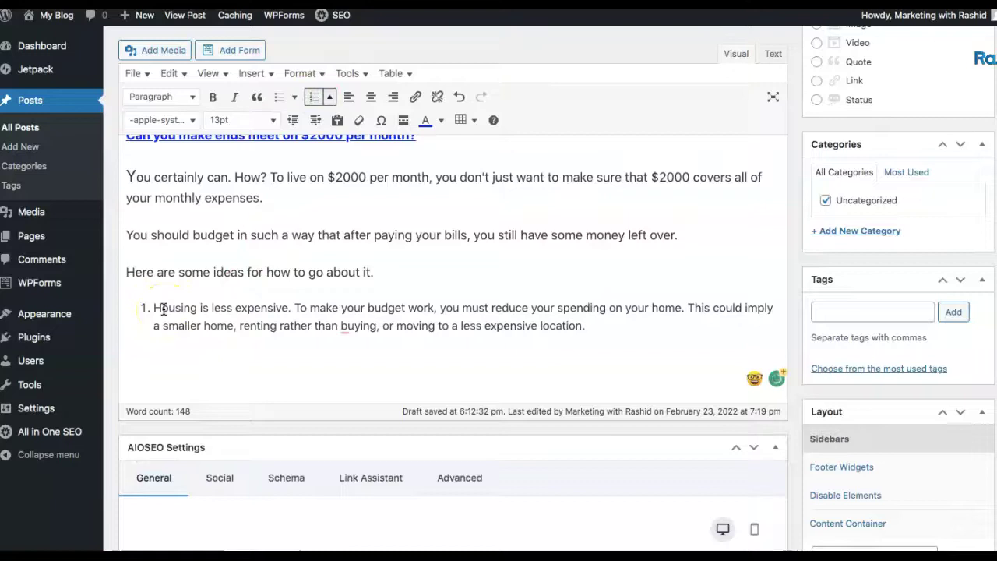
click(350, 324)
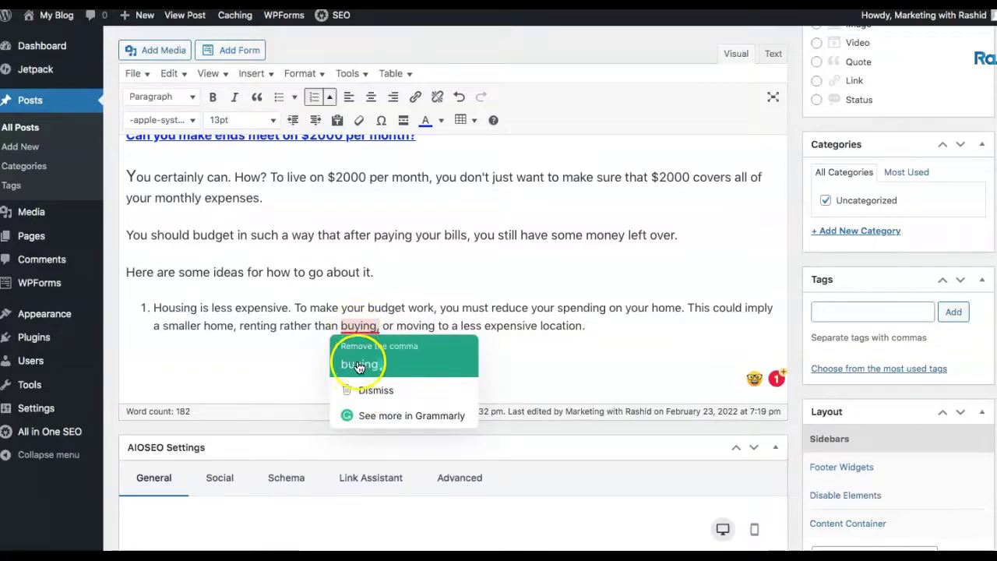
click(359, 365)
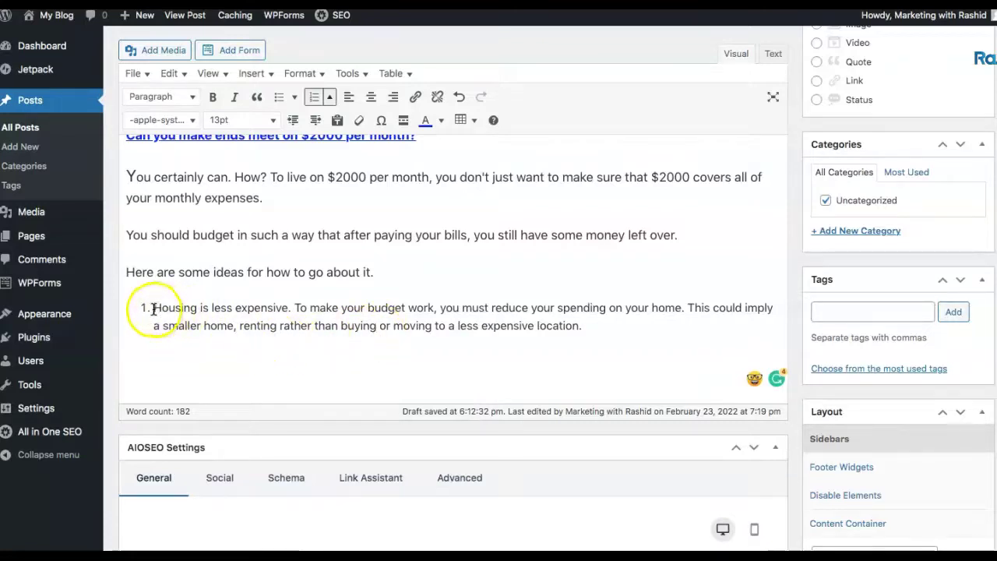
Set the housing tip to 14pt and begin a second numbered item
drag(154, 308, 574, 333)
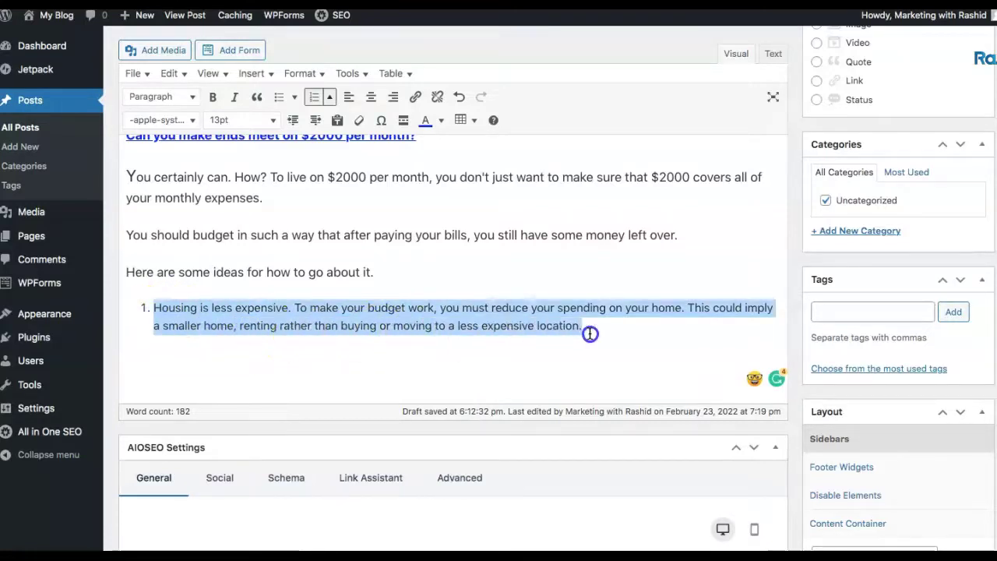
click(240, 123)
click(229, 211)
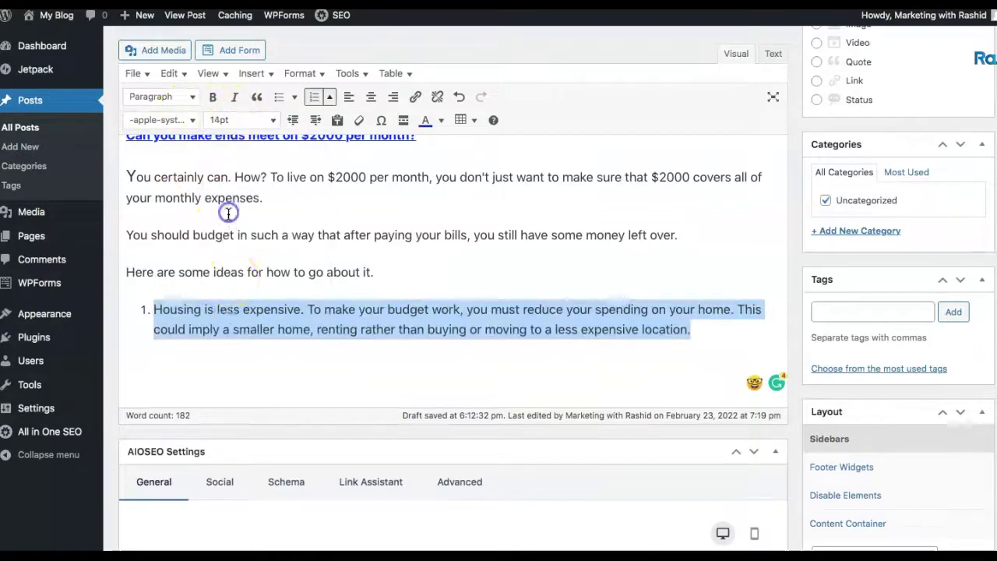
click(706, 337)
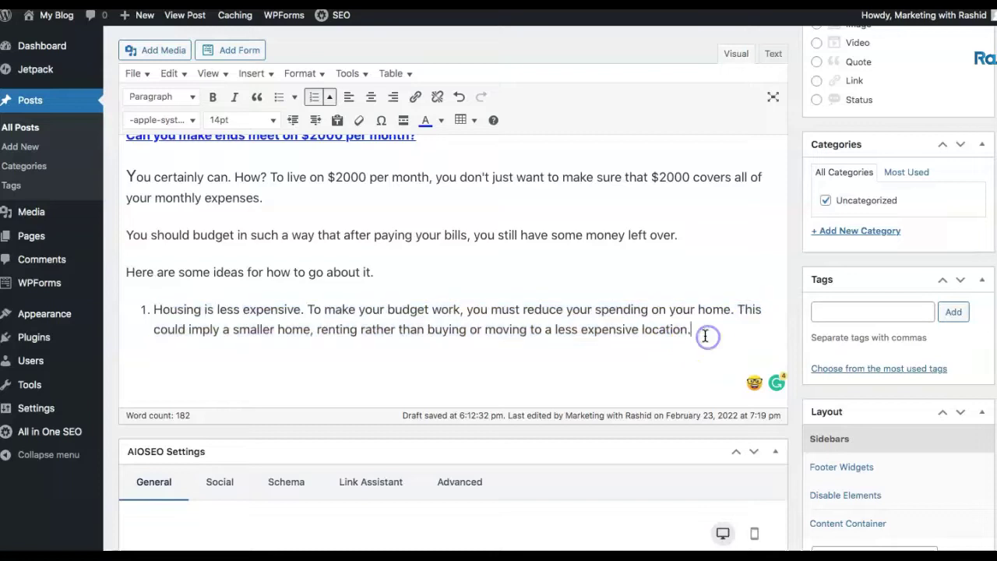
key(Return)
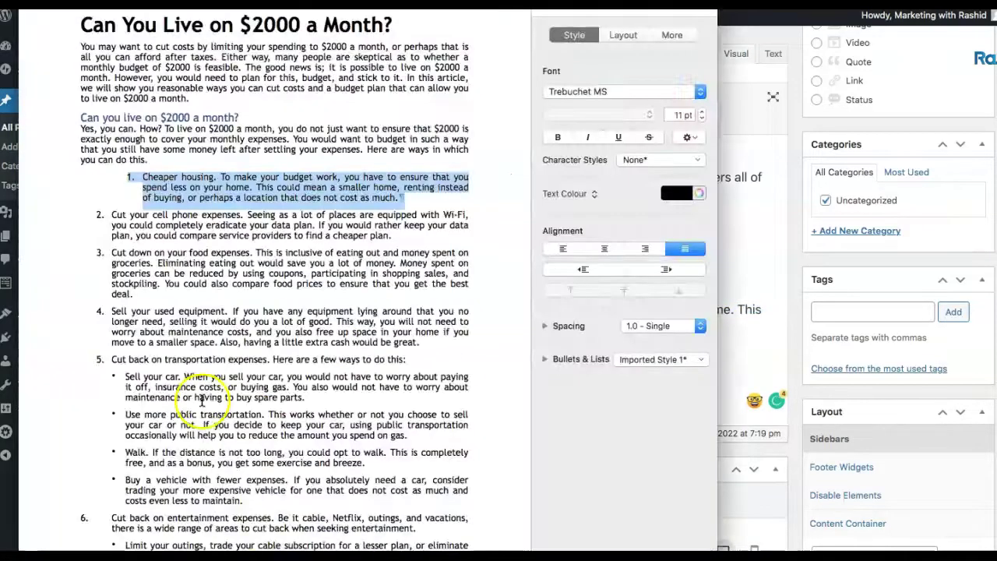
Copy list item 2, 'Cut your cell phone expenses…', from the Pages article
mouse_move(112, 215)
mouse_down()
mouse_move(123, 232)
mouse_move(381, 235)
mouse_up()
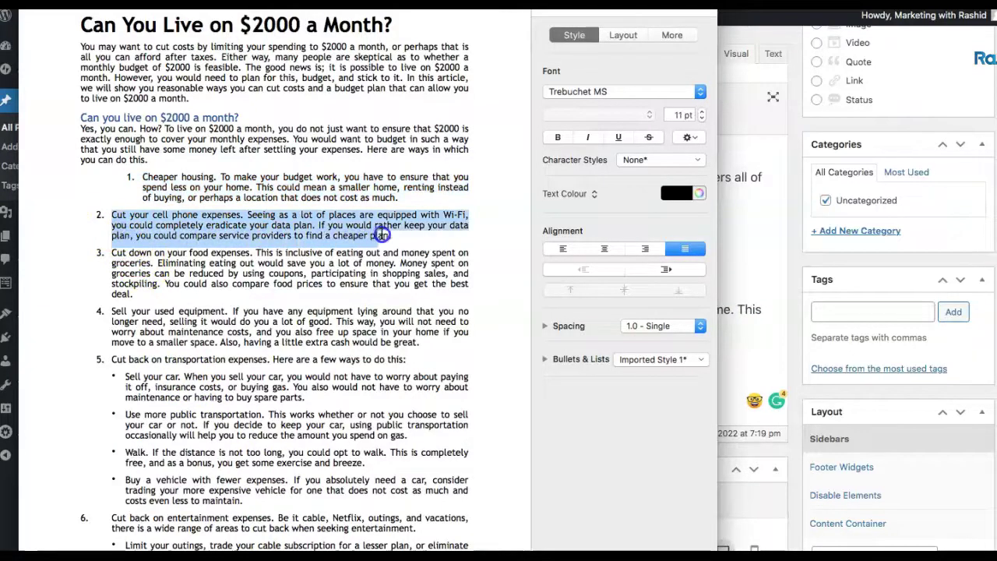
right_click(336, 229)
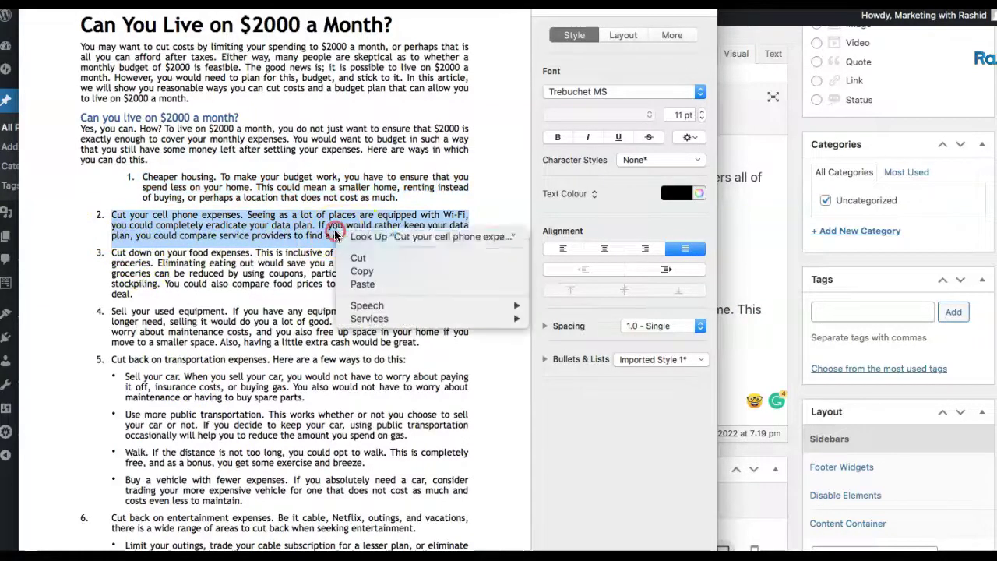
click(360, 271)
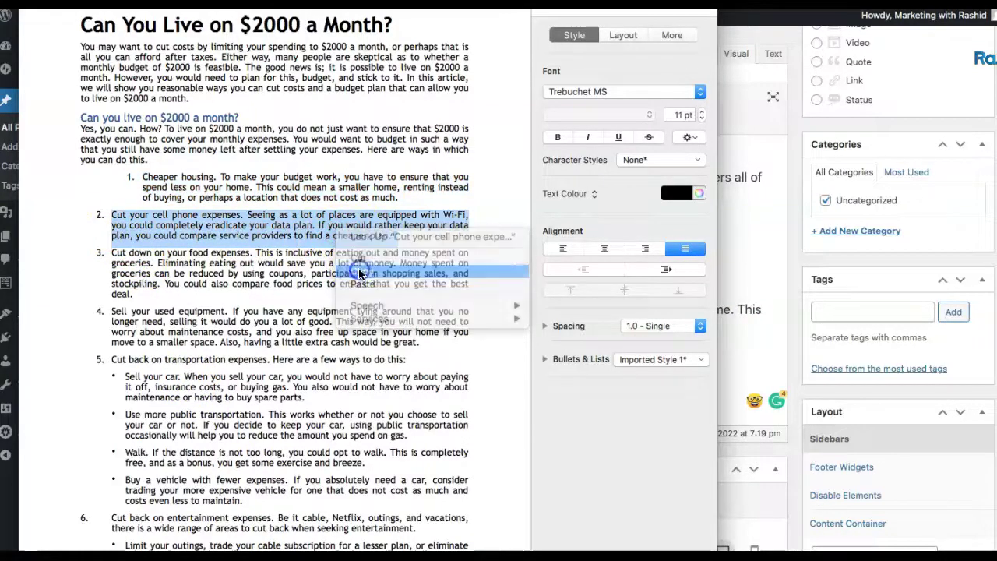
Paraphrase the cell phone paragraph in QuillBot and copy the 'Reduce your cell phone costs…' output
click(740, 113)
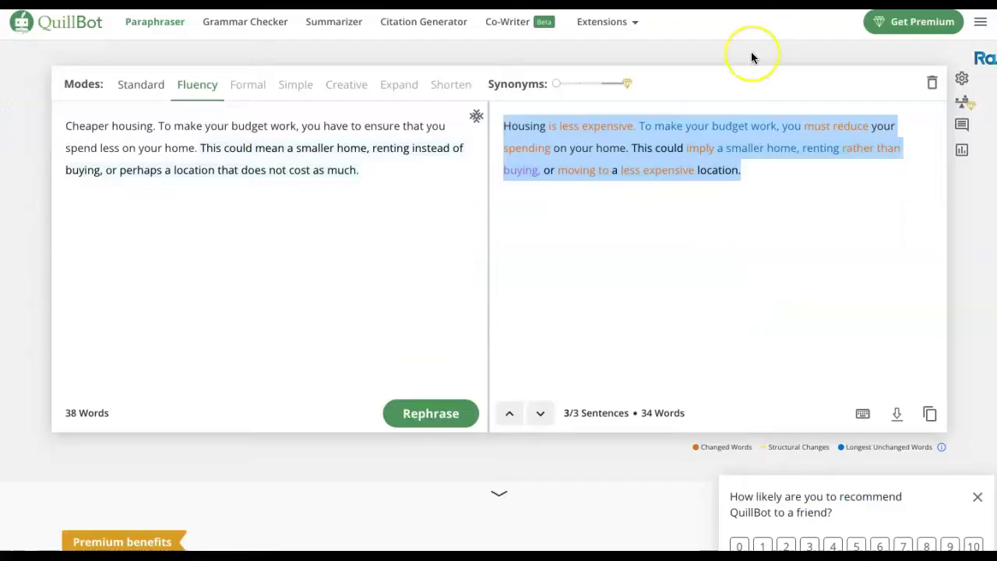
drag(67, 126, 100, 137)
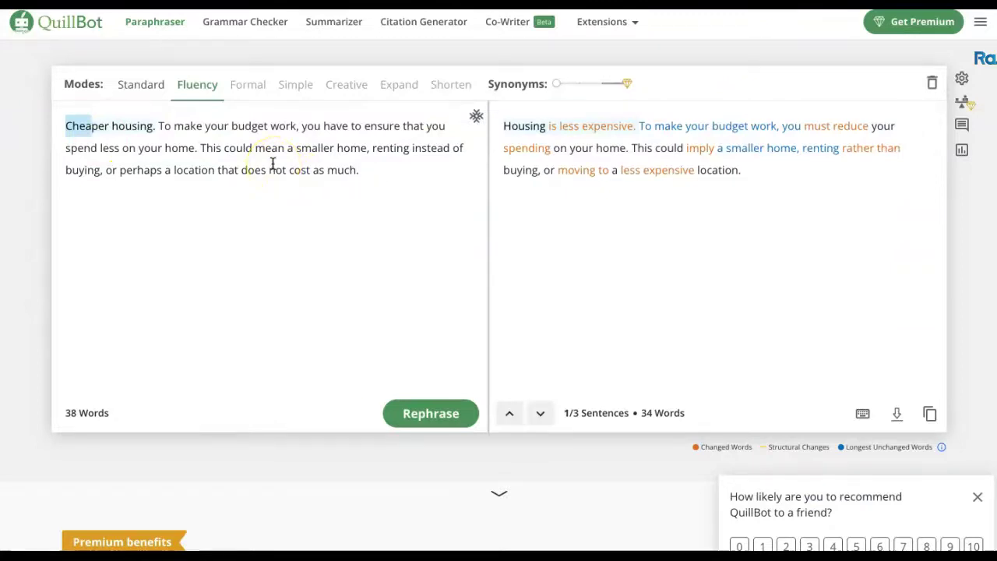
key(ctrl+a)
key(ctrl+v)
click(423, 413)
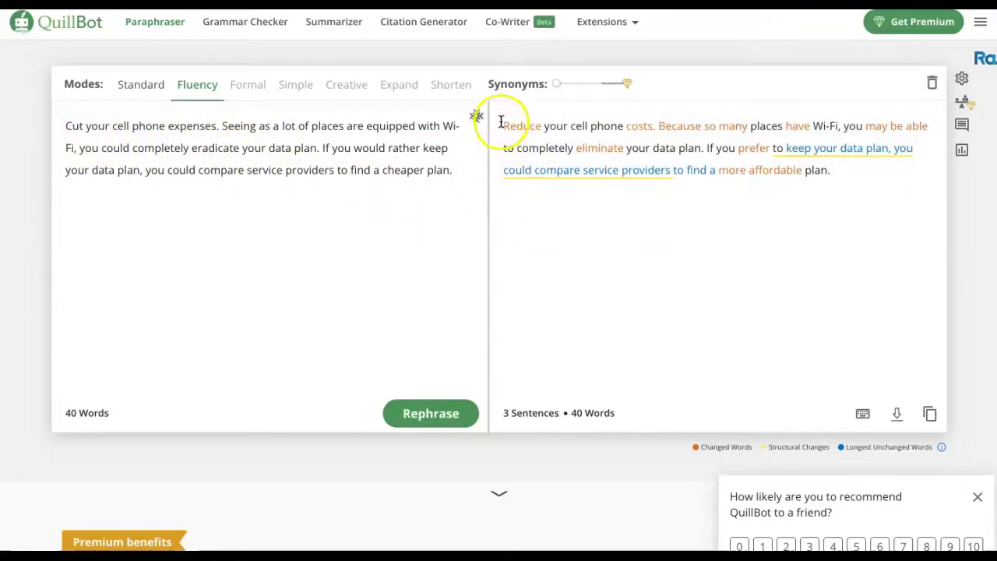
mouse_move(502, 123)
mouse_down()
mouse_move(585, 158)
mouse_move(829, 176)
mouse_up()
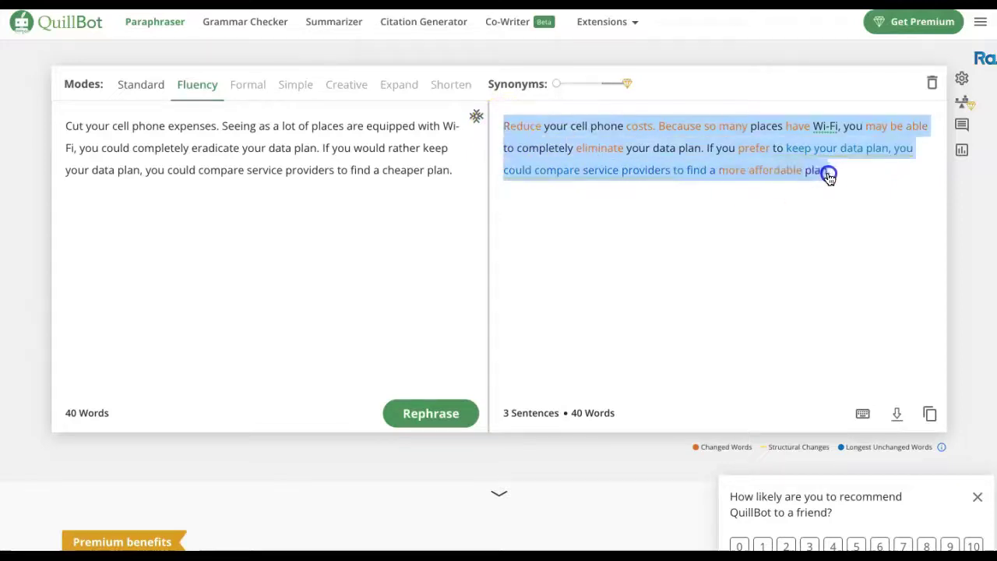
right_click(646, 145)
click(679, 236)
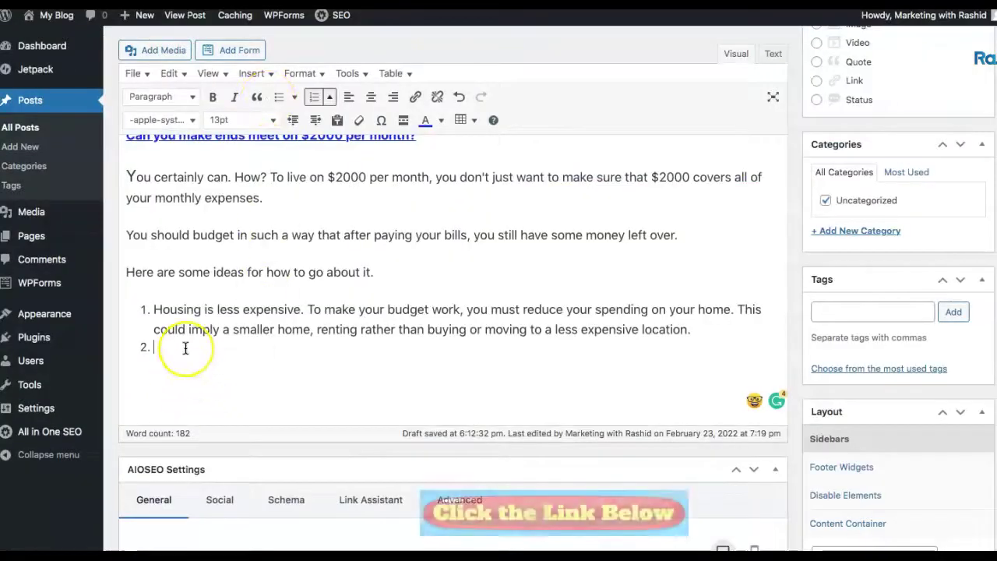
Paste 'Reduce your cell phone costs…' as list item 2 at 14pt and begin item 3
key(ctrl+v)
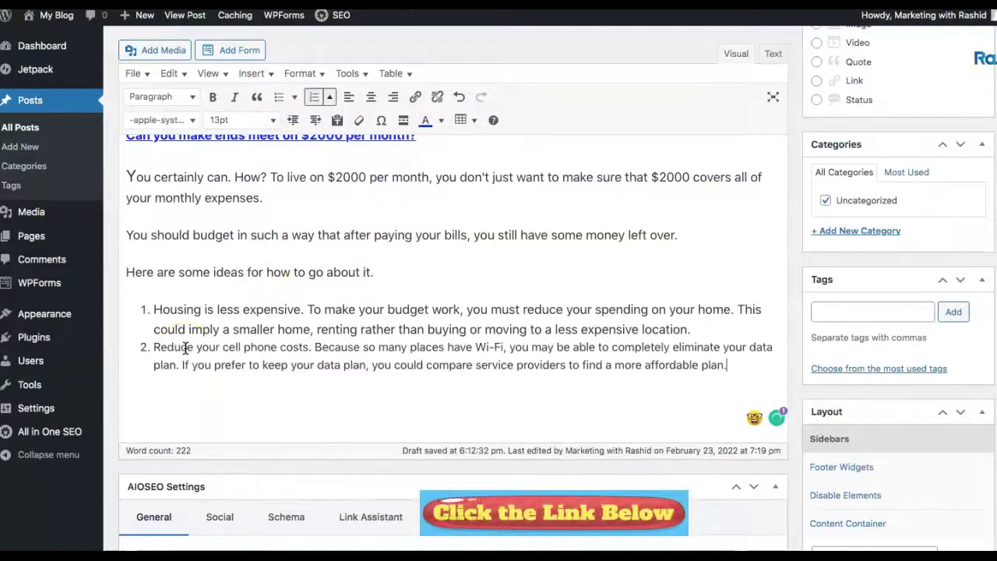
drag(154, 346, 668, 375)
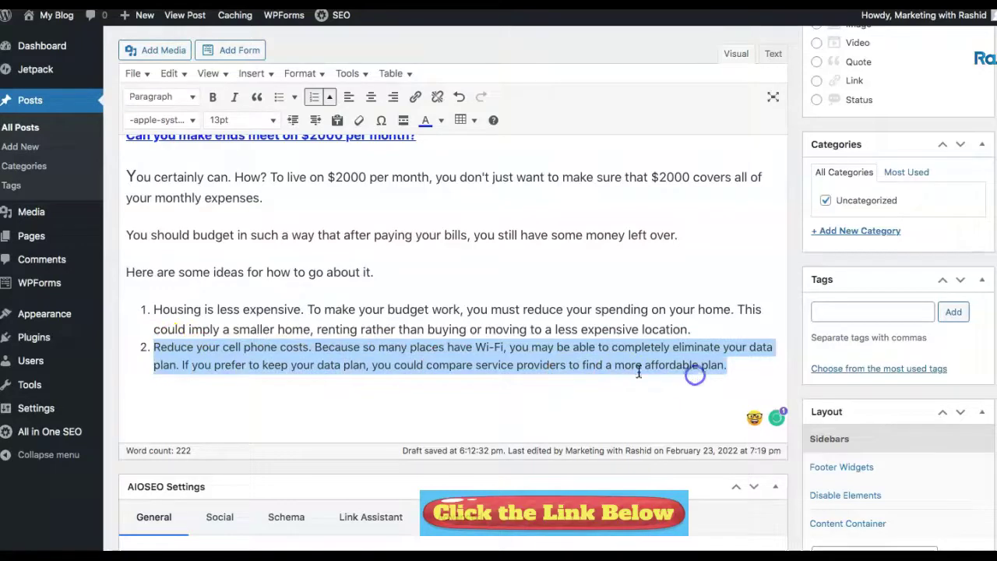
click(220, 120)
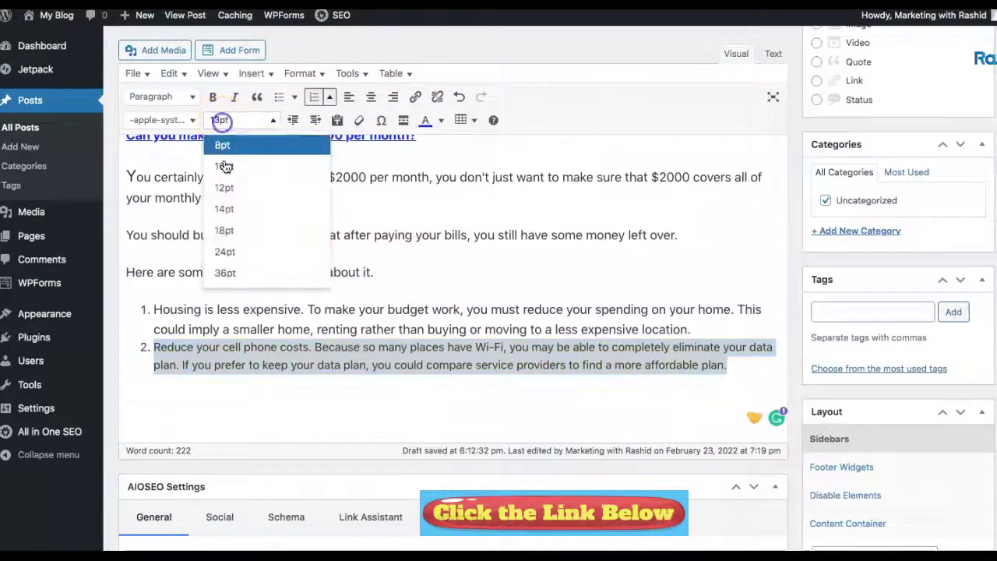
click(237, 212)
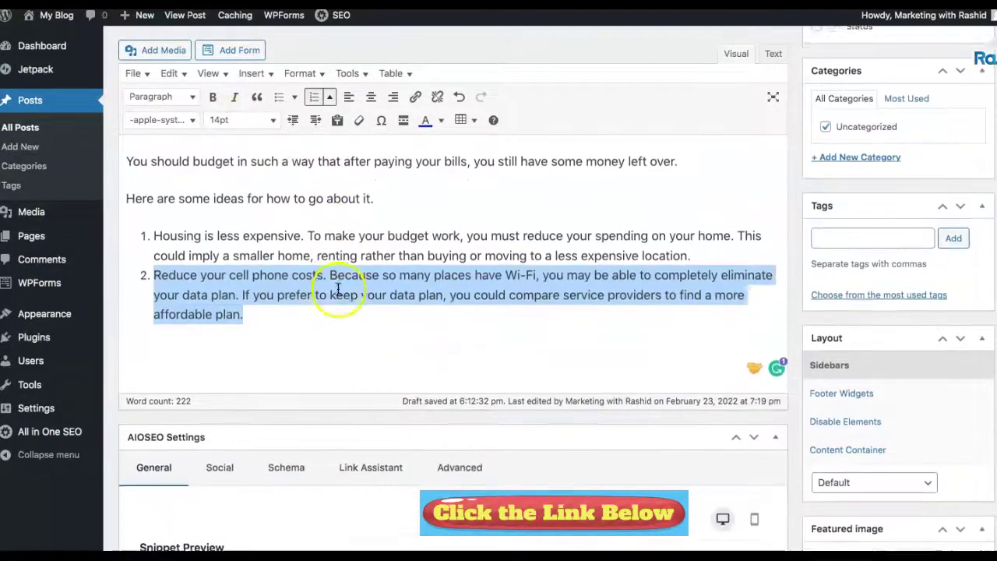
scroll(331, 292, down, 2)
click(266, 317)
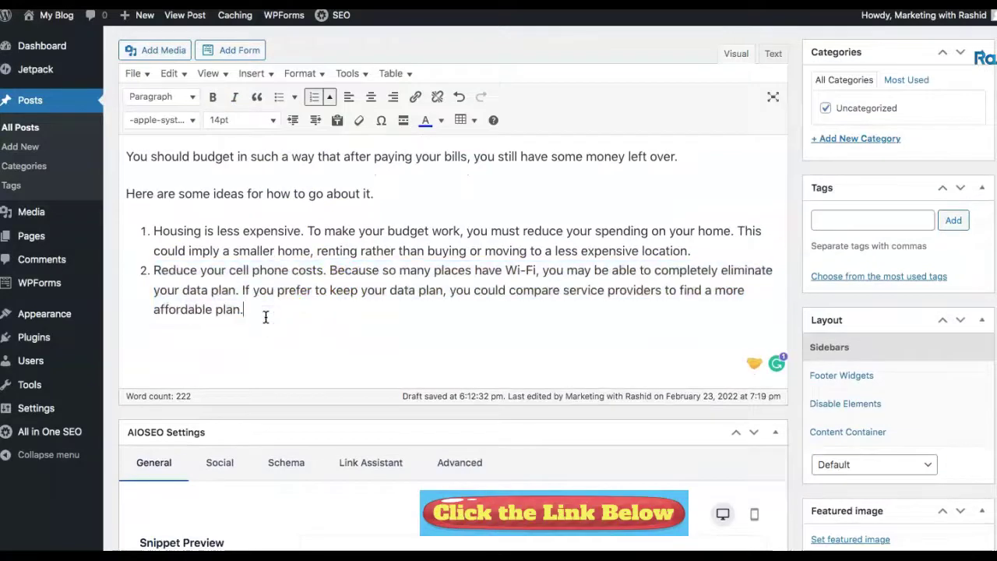
key(Return)
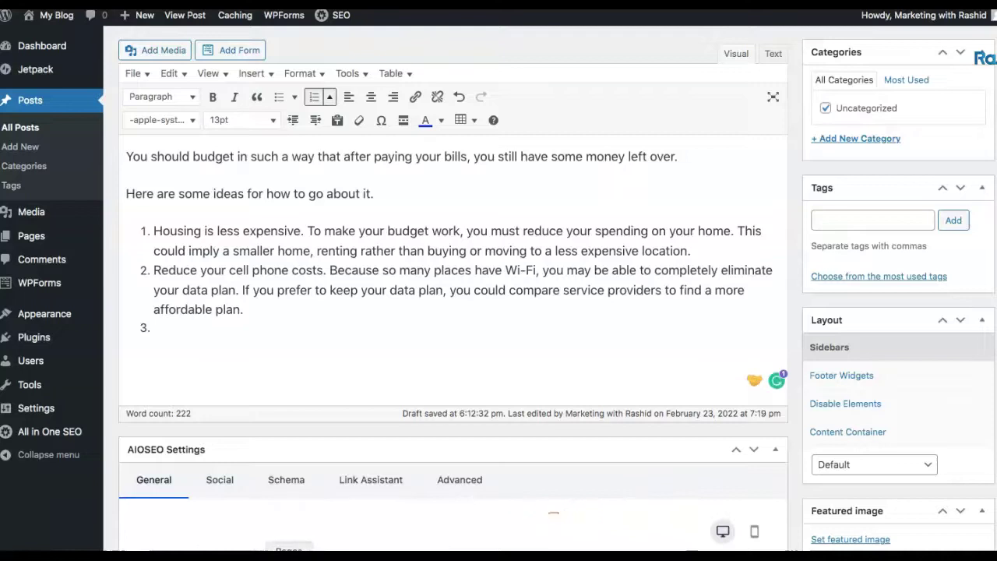
key(super+Tab)
Copy list item 3, 'Cut down on your food expenses…', from the Pages article
drag(111, 253, 158, 293)
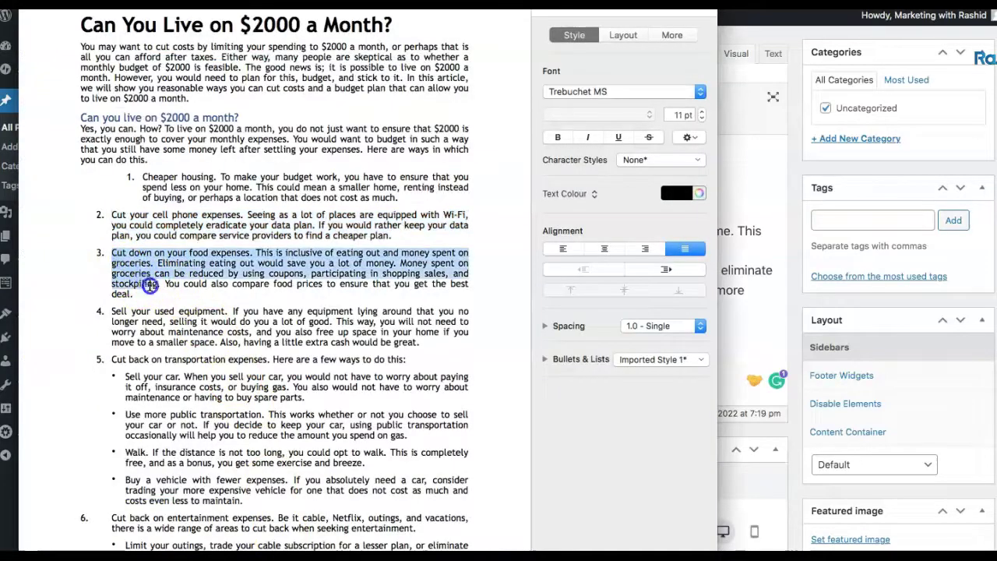
right_click(173, 271)
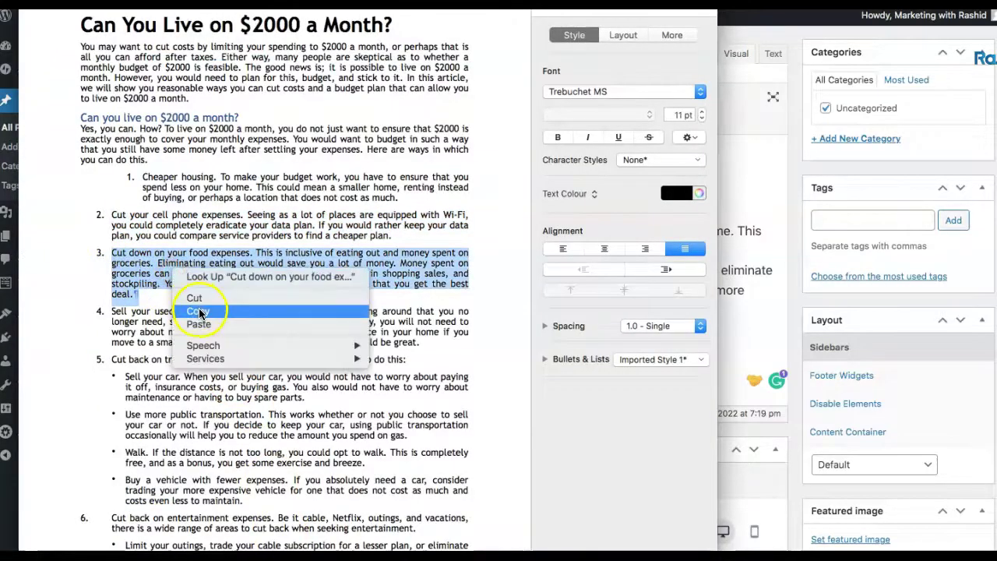
click(200, 312)
scroll(249, 312, down, 10)
scroll(248, 312, down, 10)
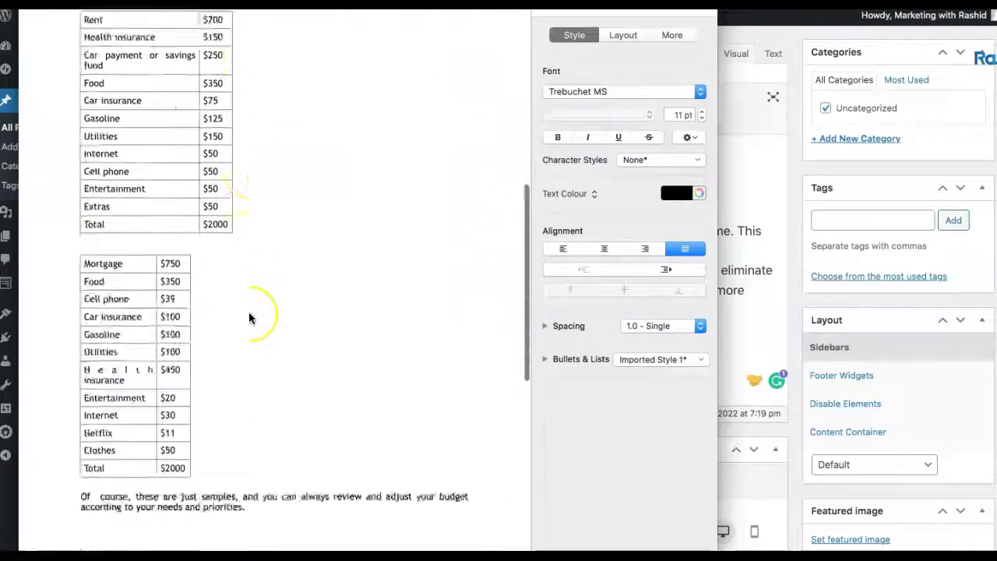
scroll(249, 311, down, 10)
scroll(248, 316, down, 5)
scroll(249, 315, down, 5)
scroll(249, 315, up, 15)
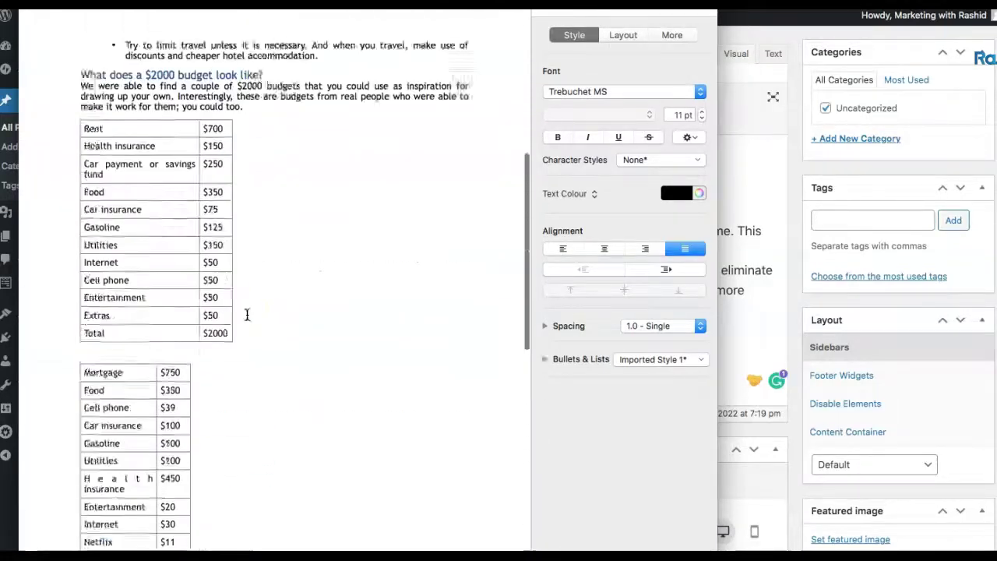
scroll(249, 314, up, 5)
scroll(249, 314, up, 5)
scroll(250, 314, up, 3)
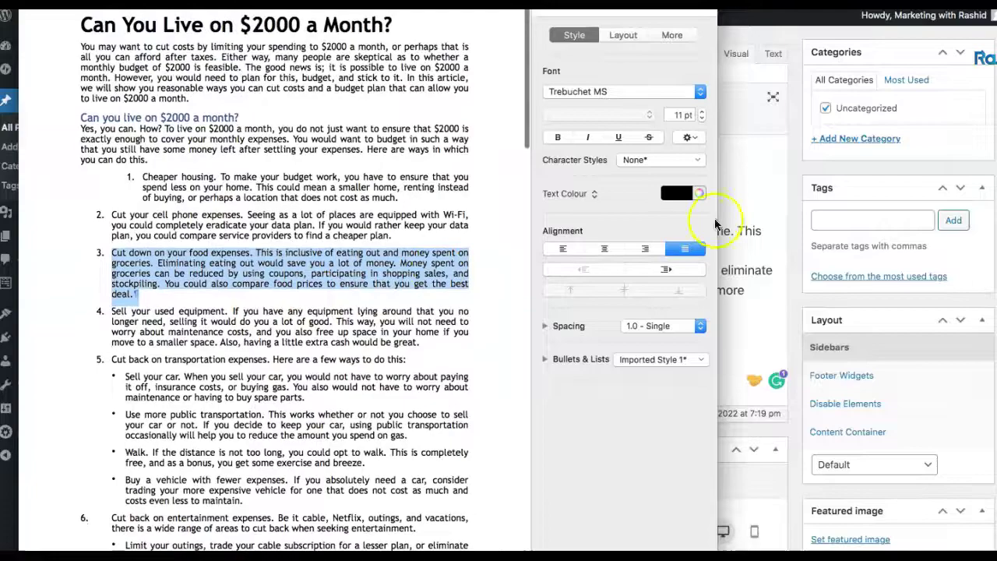
Paraphrase the food expenses paragraph in QuillBot and copy the 'Reduce your food expenses…' output
click(783, 195)
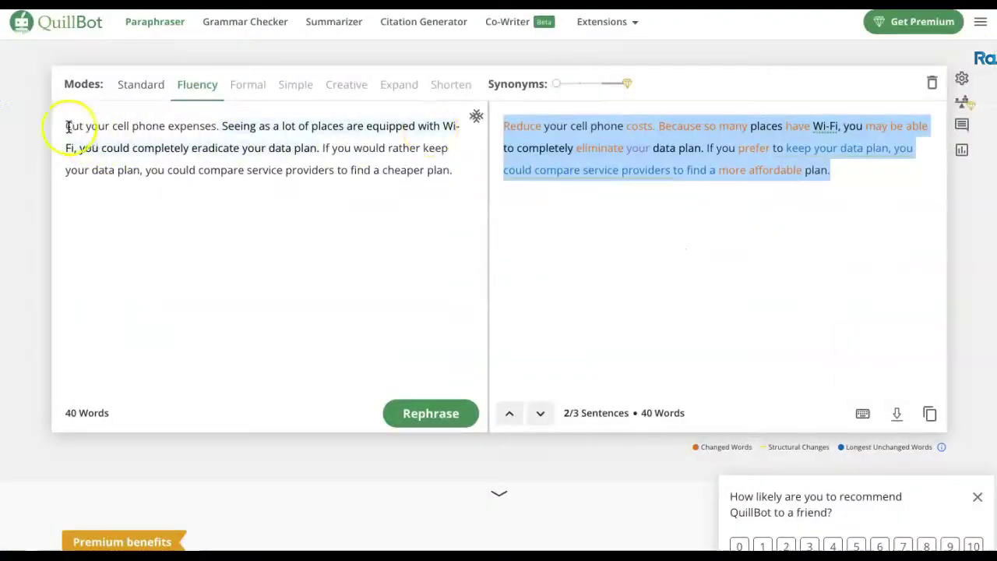
drag(67, 127, 197, 195)
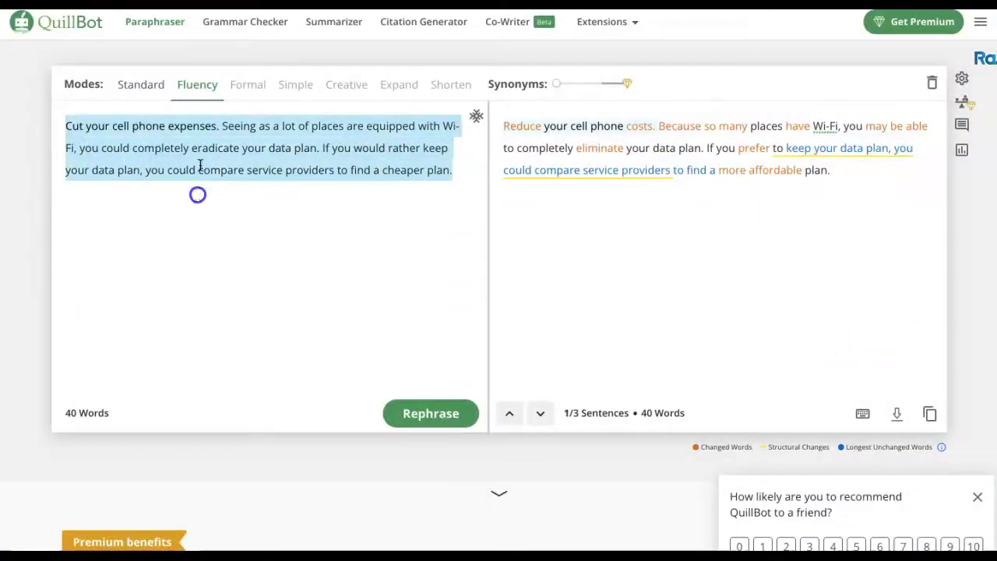
key(ctrl+v)
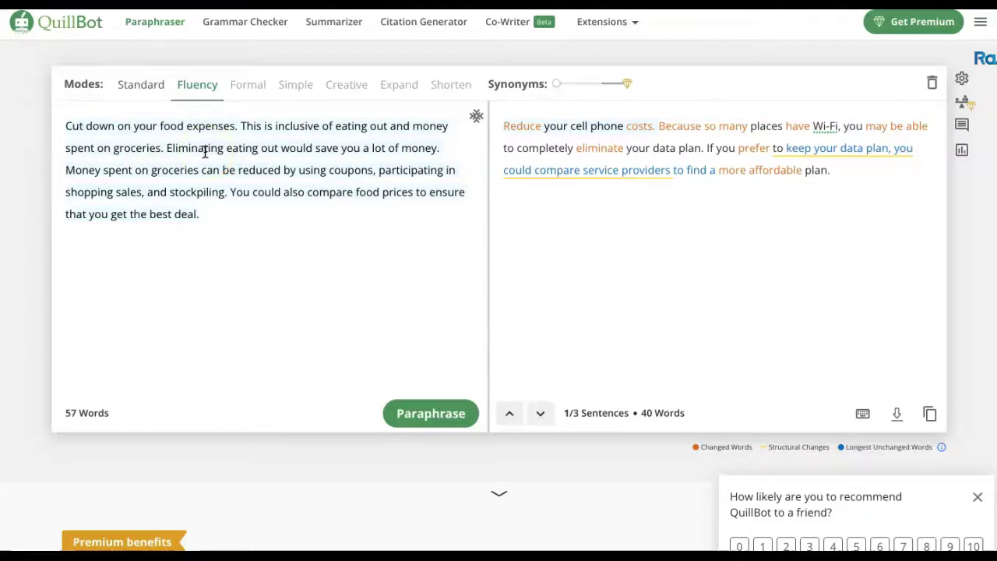
click(468, 413)
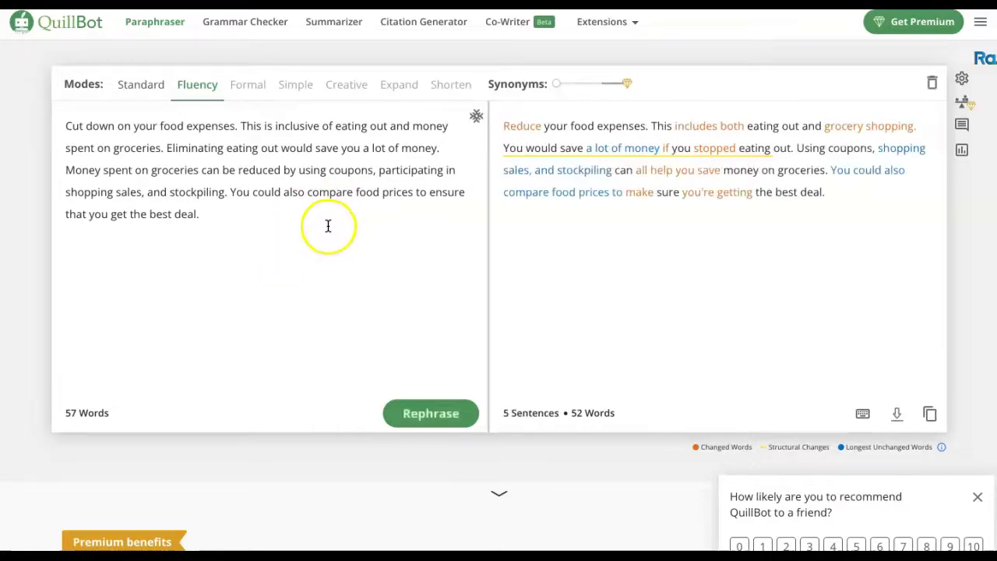
drag(502, 125, 604, 234)
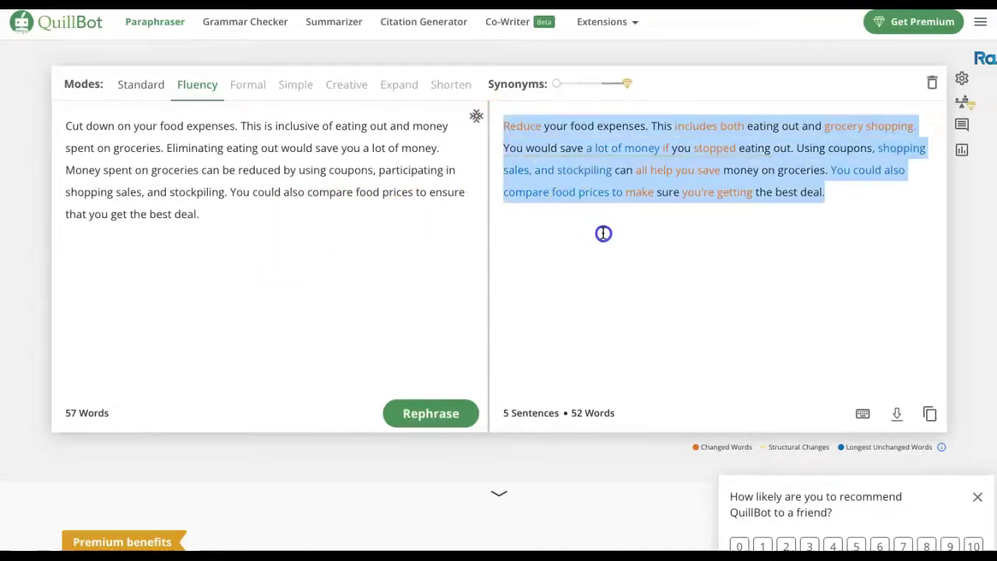
right_click(555, 153)
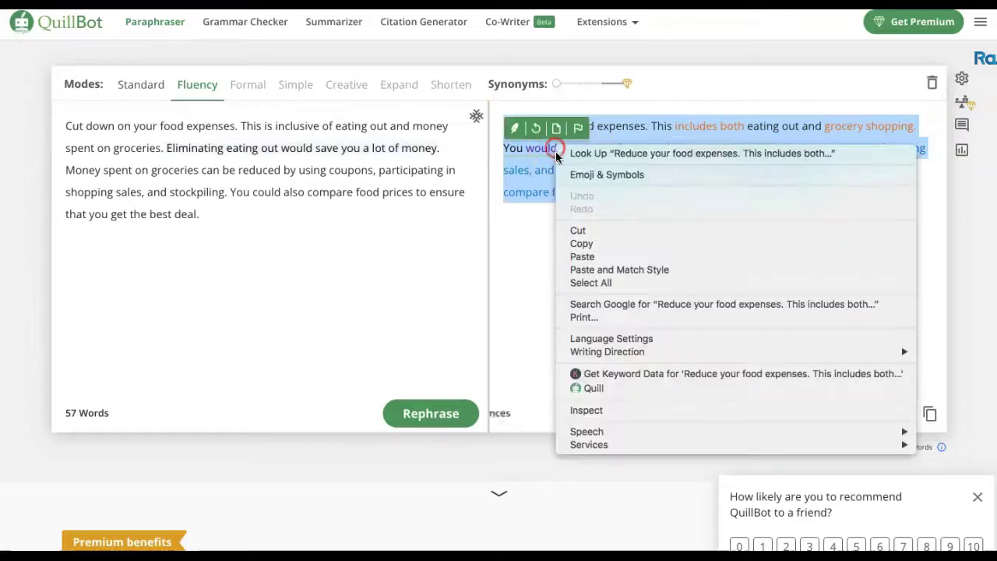
click(588, 246)
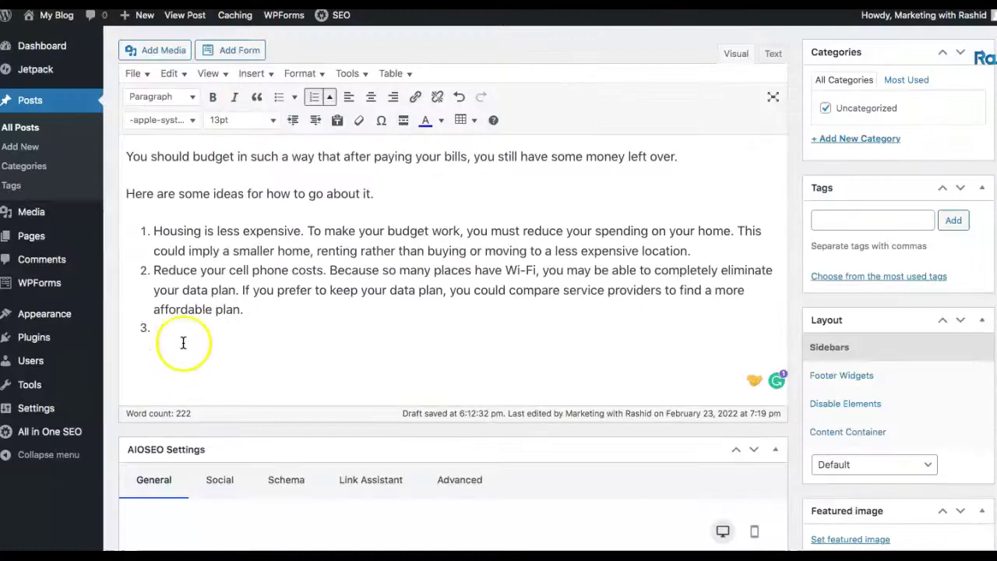
Paste 'Reduce your food expenses…' into list item 3 and size it 14pt
click(182, 326)
key(ctrl+v)
drag(153, 327, 363, 388)
click(237, 125)
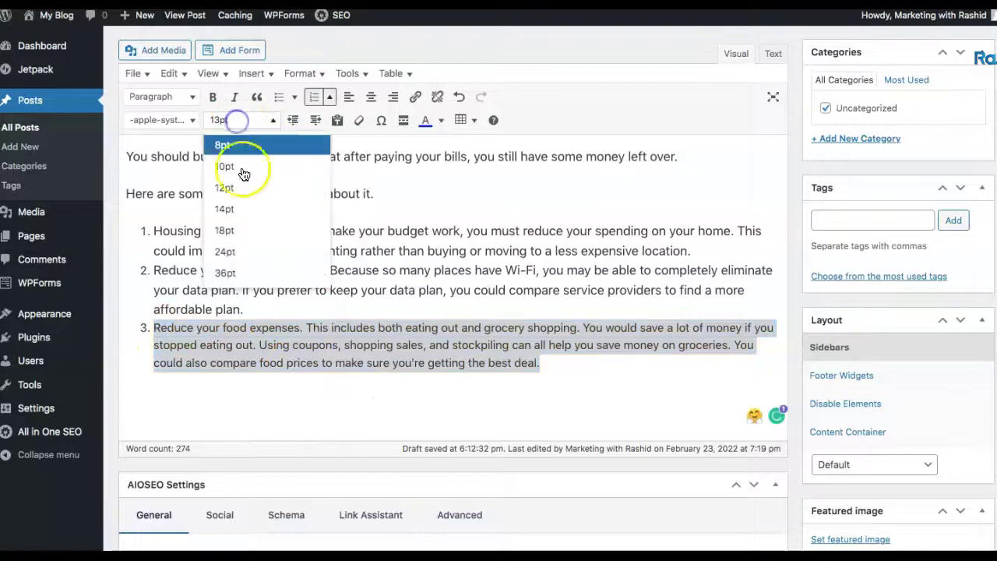
click(234, 209)
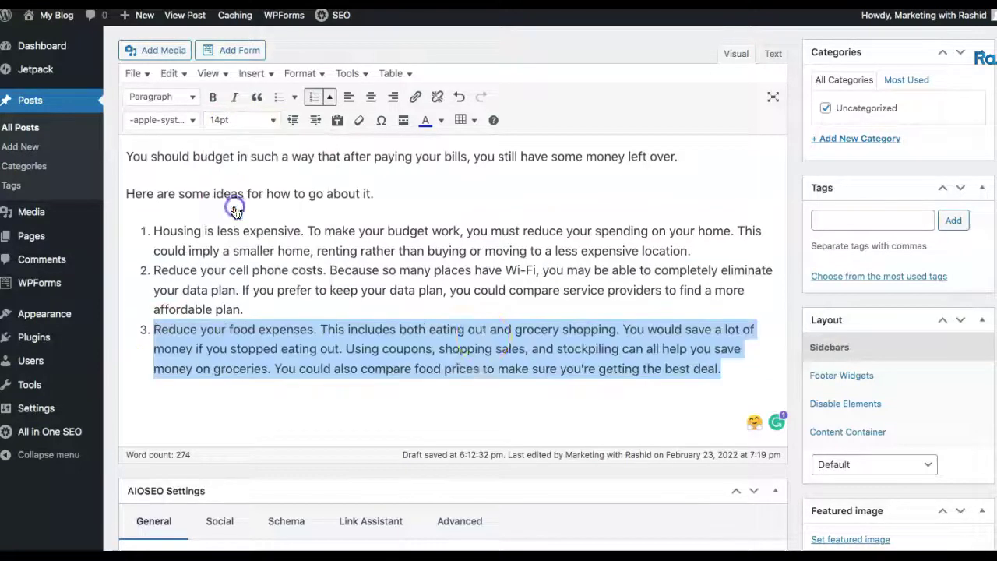
click(732, 372)
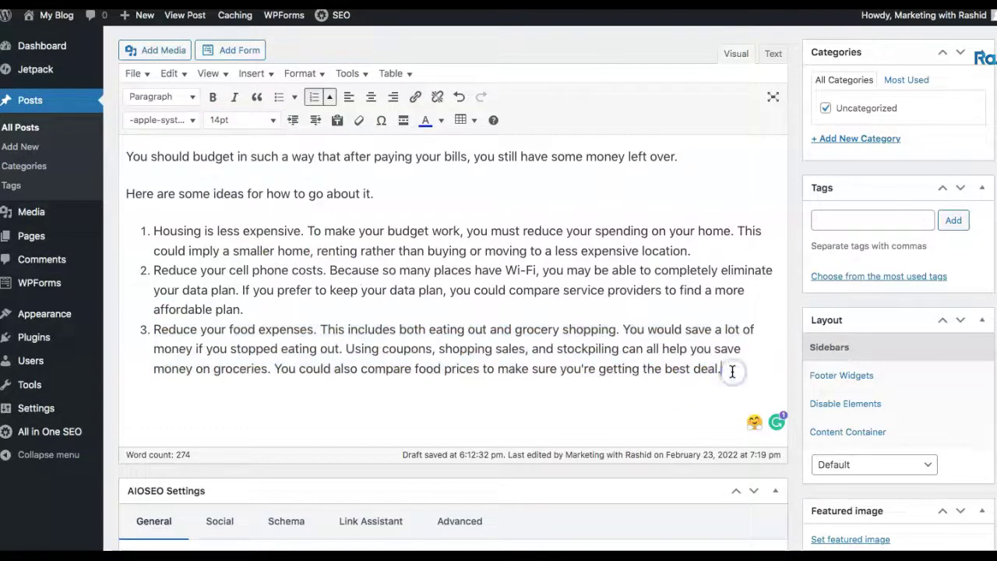